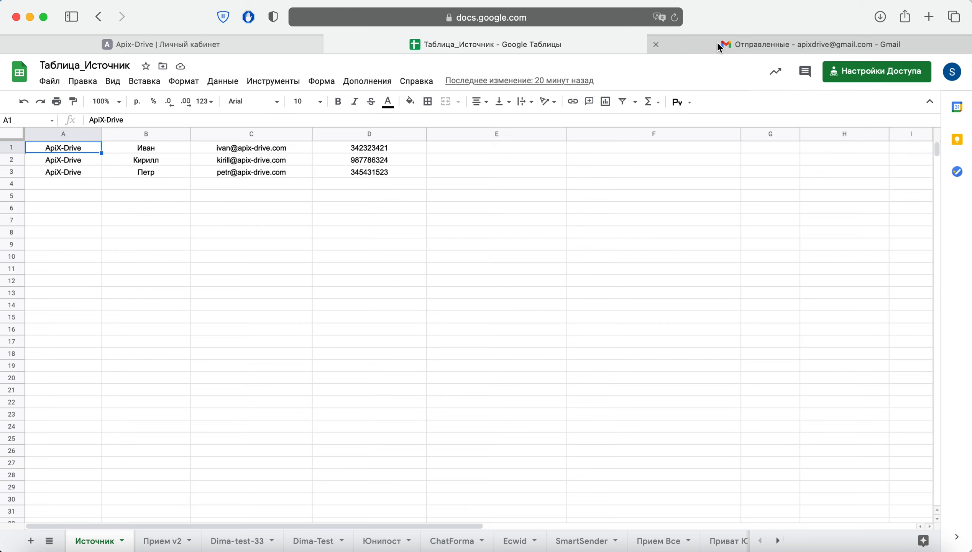
Create a new ApiX-Drive connection and choose Google Sheets as its data source system.
left_click(719, 48)
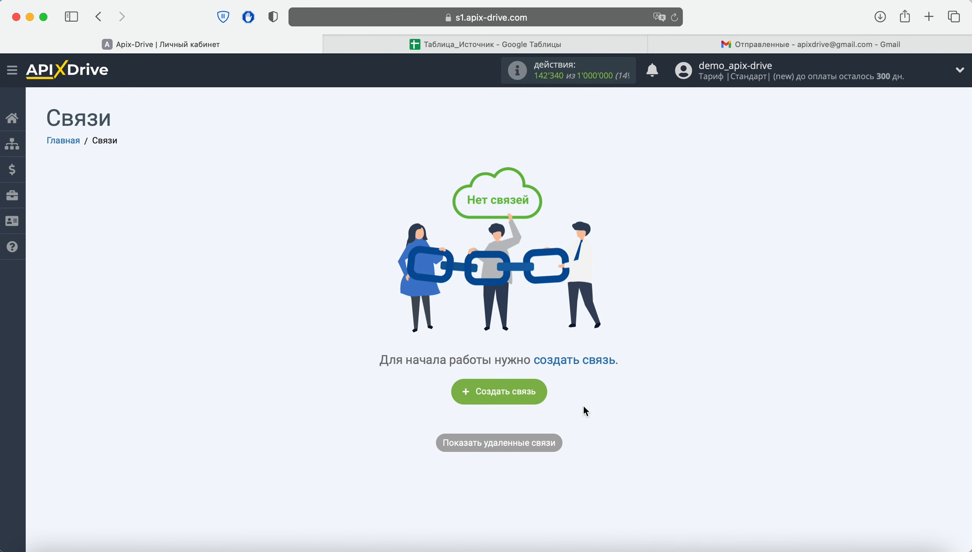
left_click(529, 397)
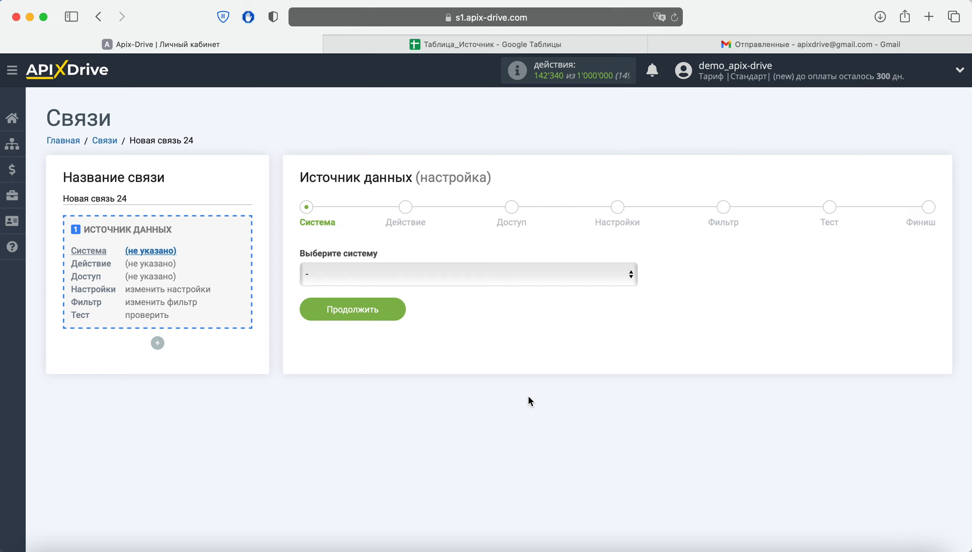
left_click(487, 284)
scroll(487, 346, "down", 10)
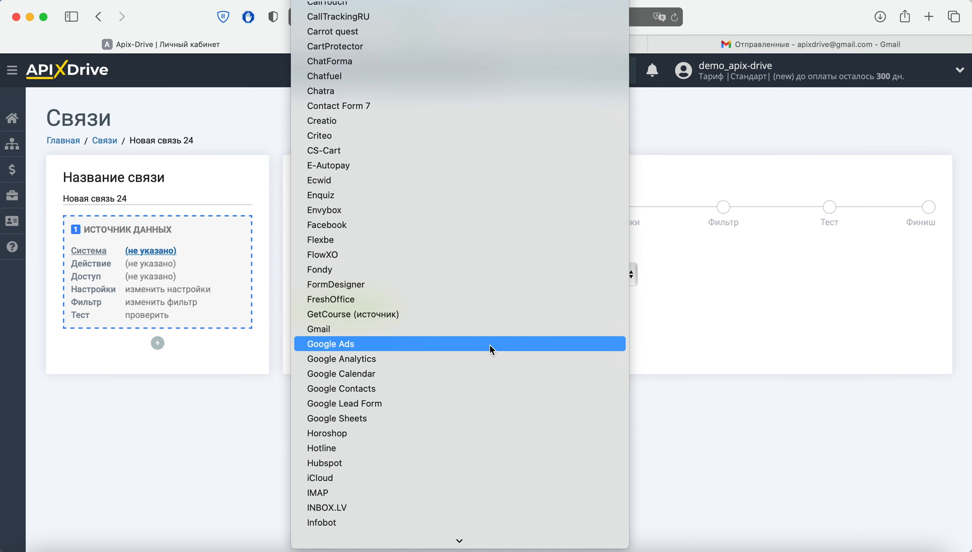
left_click(401, 422)
left_click(399, 314)
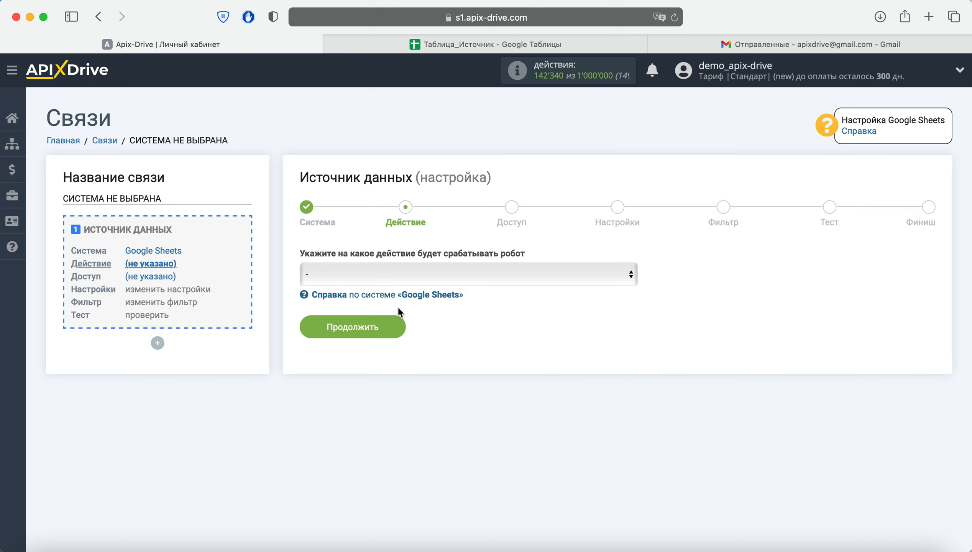
Set the source action to "Загрузить строки (новые)" and continue to the access stage.
left_click(480, 275)
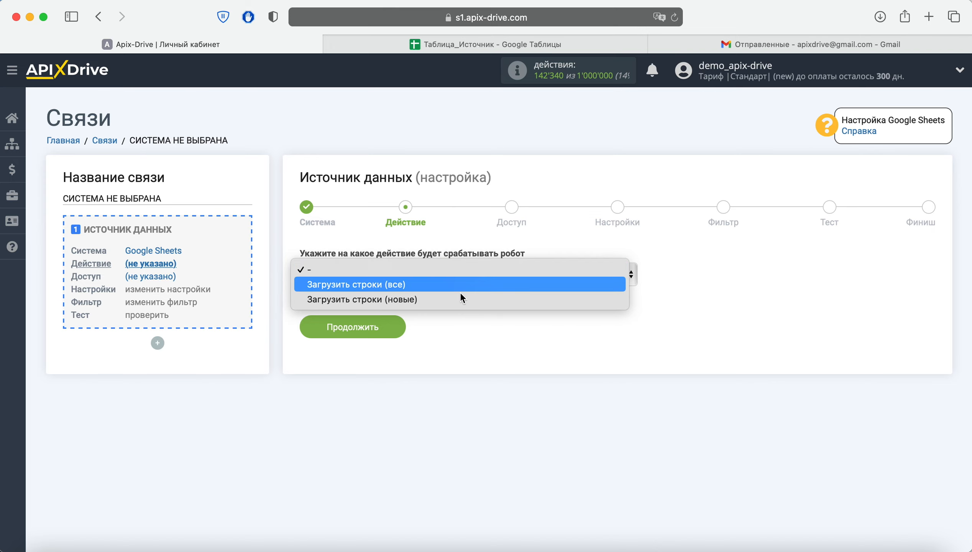
left_click(453, 303)
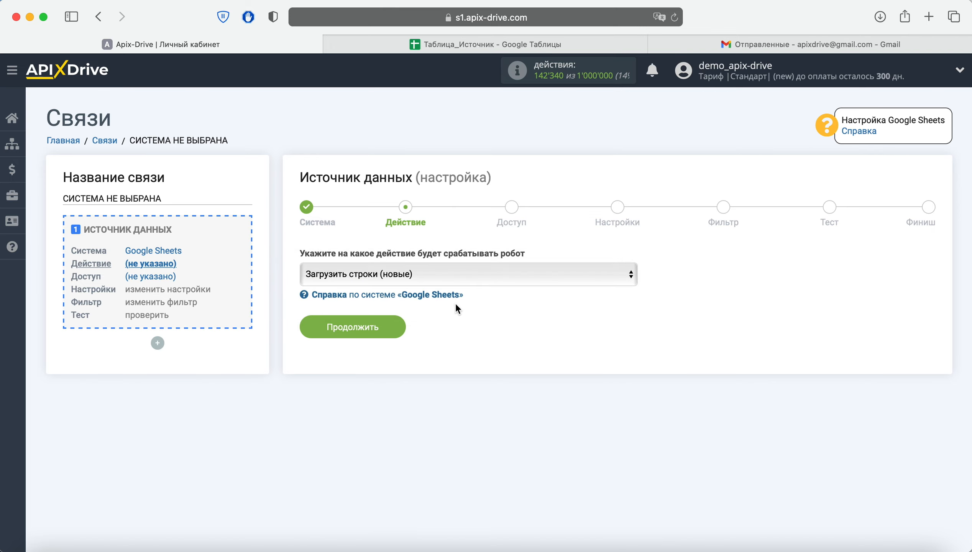
left_click(385, 326)
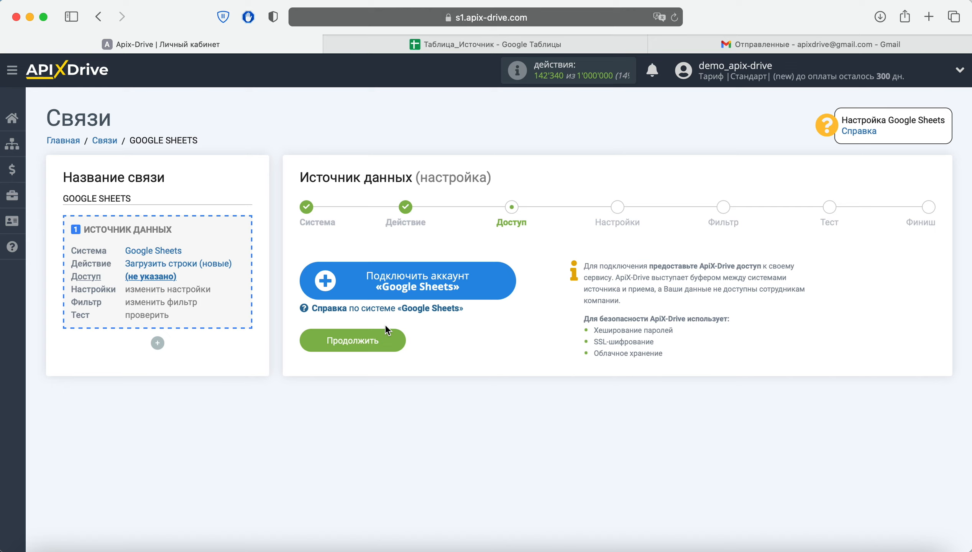
Connect the Google Sheets account with the saved e-mail and account password, grant access, and continue with that login.
left_click(365, 284)
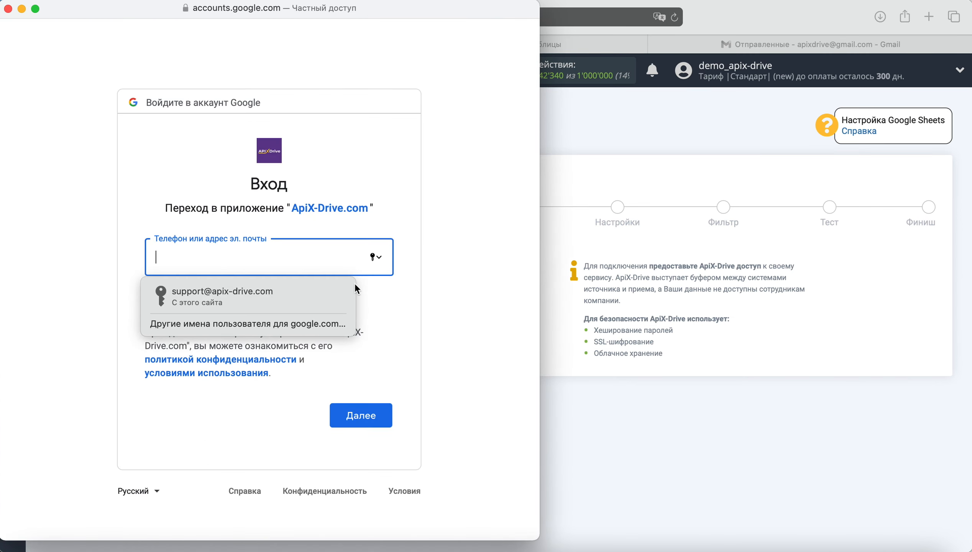
left_click(331, 288)
left_click(373, 413)
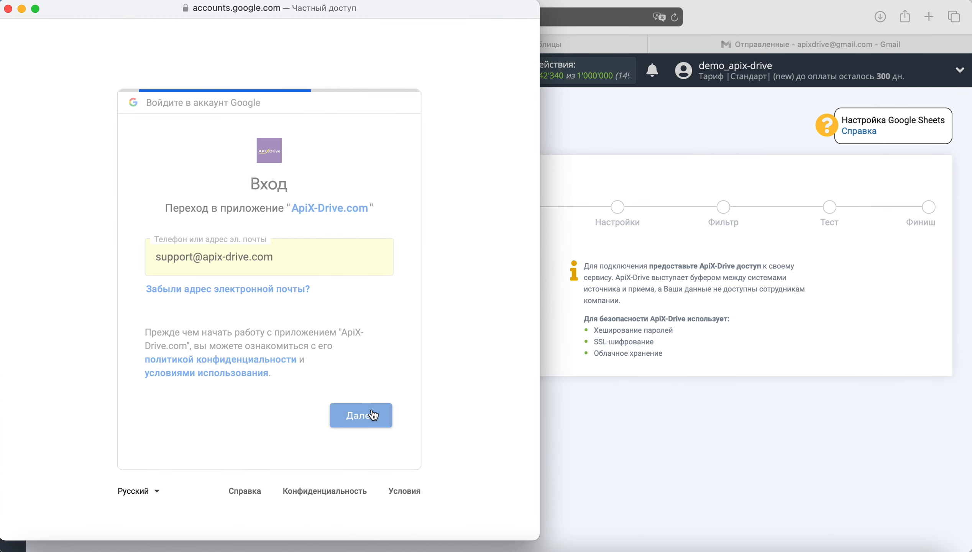
left_click(244, 286)
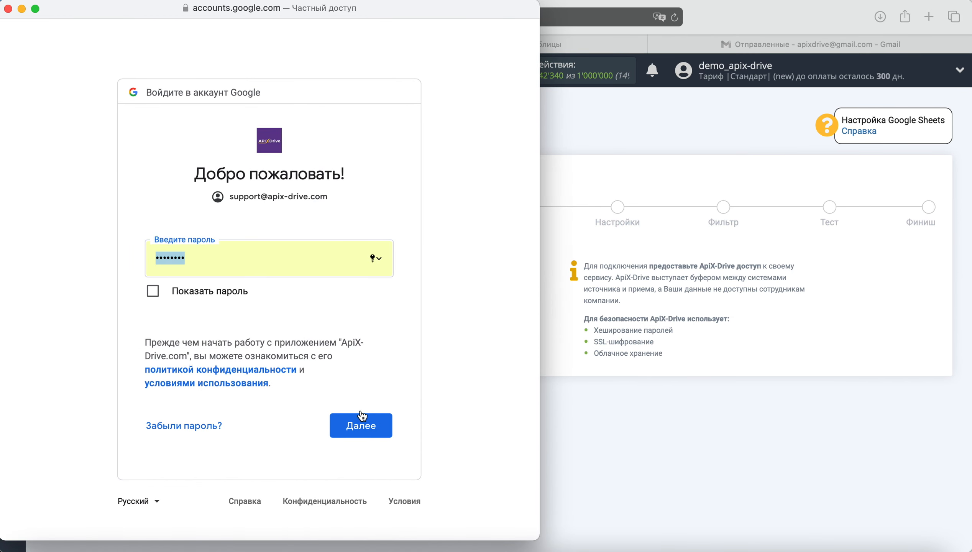
left_click(376, 426)
left_click(361, 509)
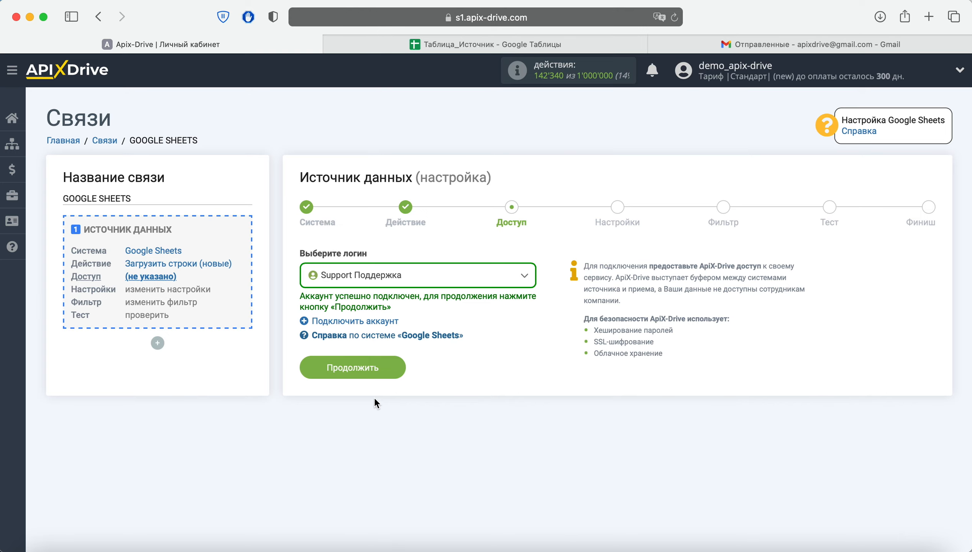
left_click(380, 368)
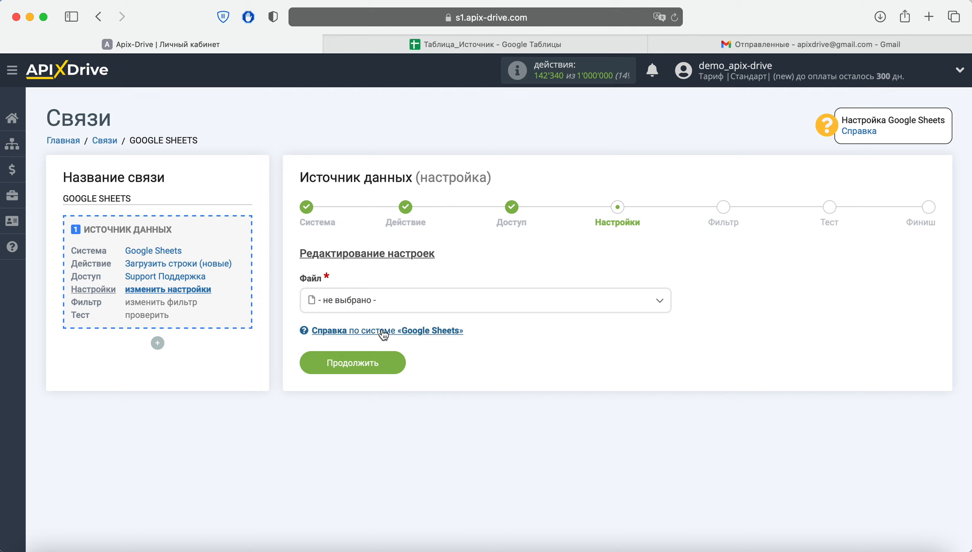
Set the source file to "Таблица_Источник" and the sheet to "Источник", keeping row 1 as the loading start.
left_click(390, 301)
left_click(376, 433)
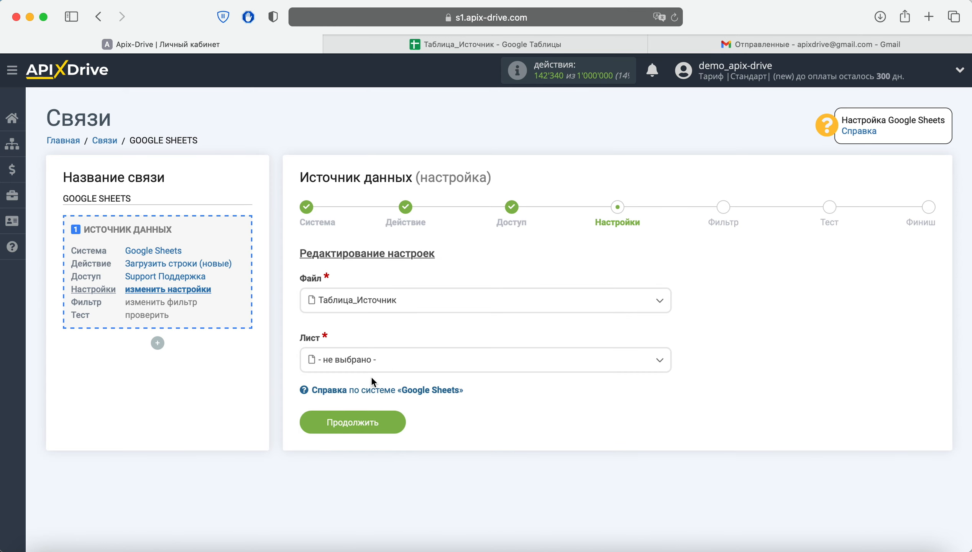
left_click(370, 363)
left_click(364, 430)
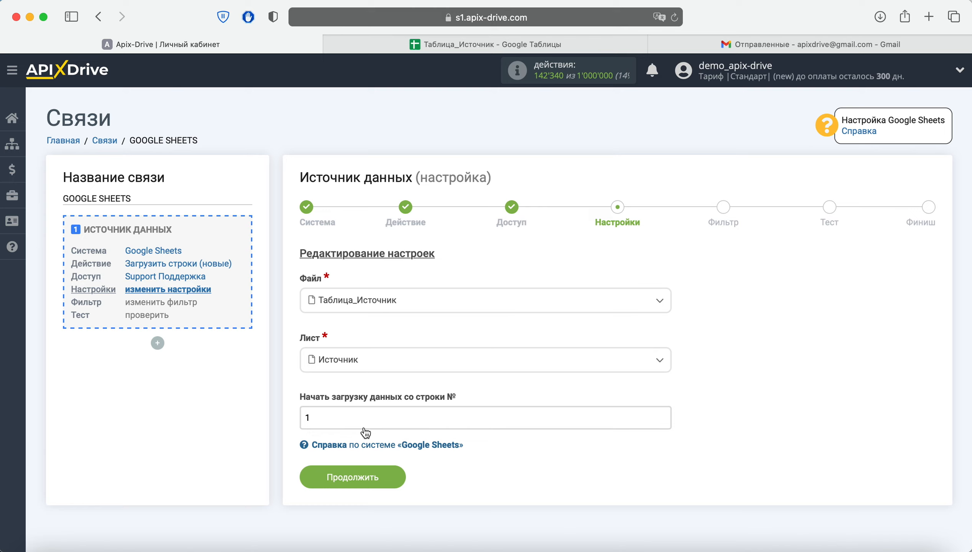
left_click(354, 419)
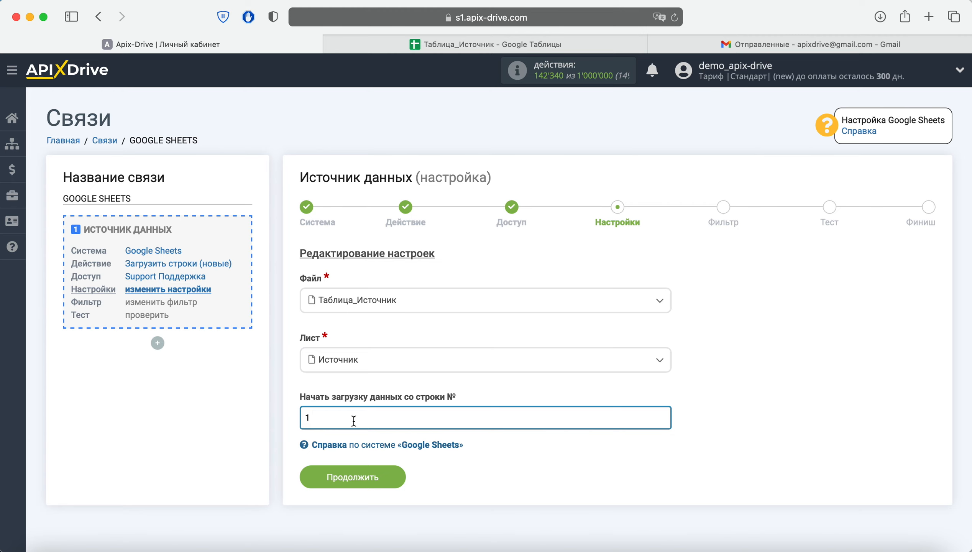
left_click(373, 468)
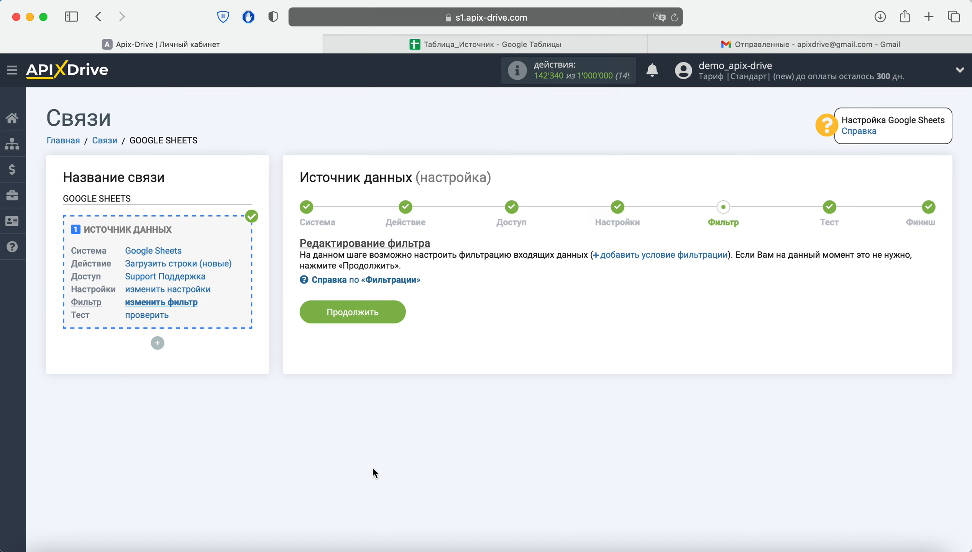
Finish the data source without filter conditions, accepting its test data, and start the data reception setup.
left_click(391, 311)
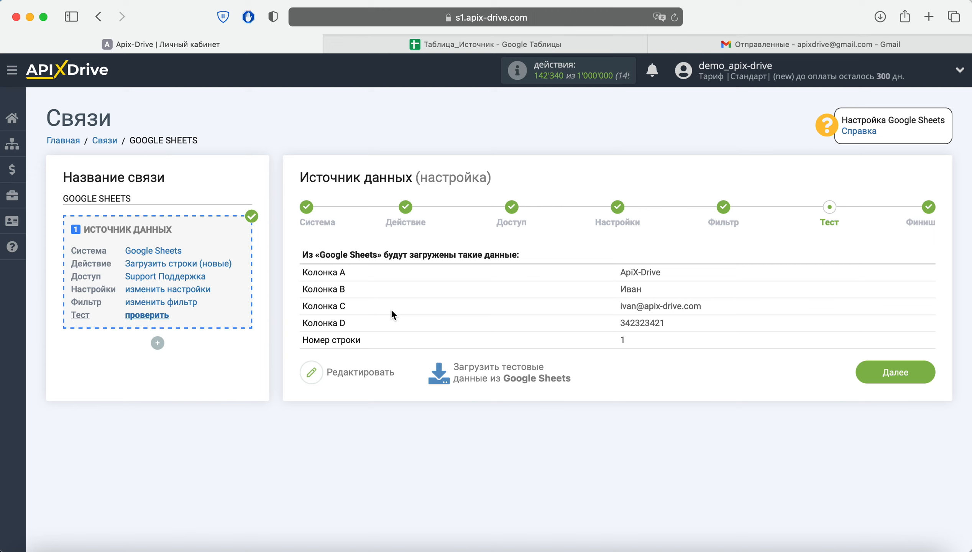
left_click(881, 372)
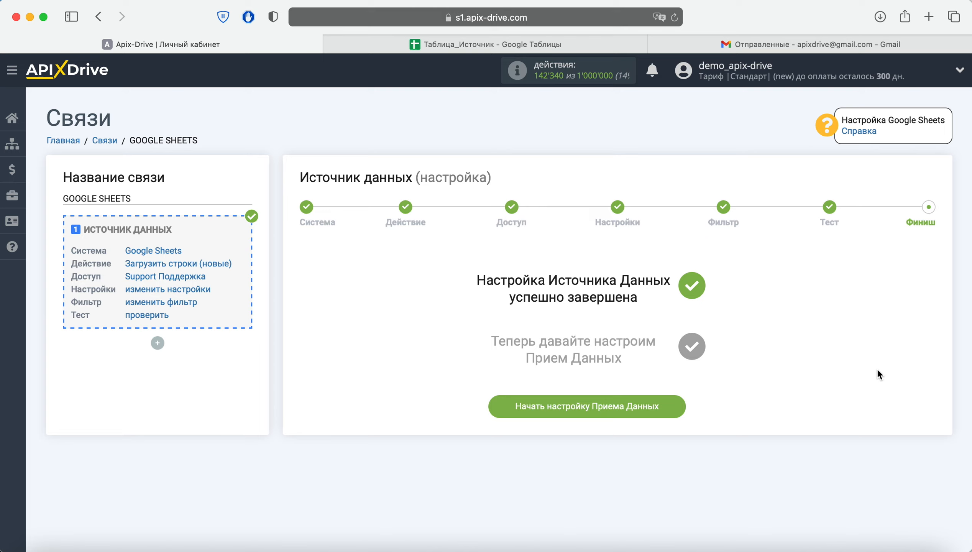
left_click(674, 404)
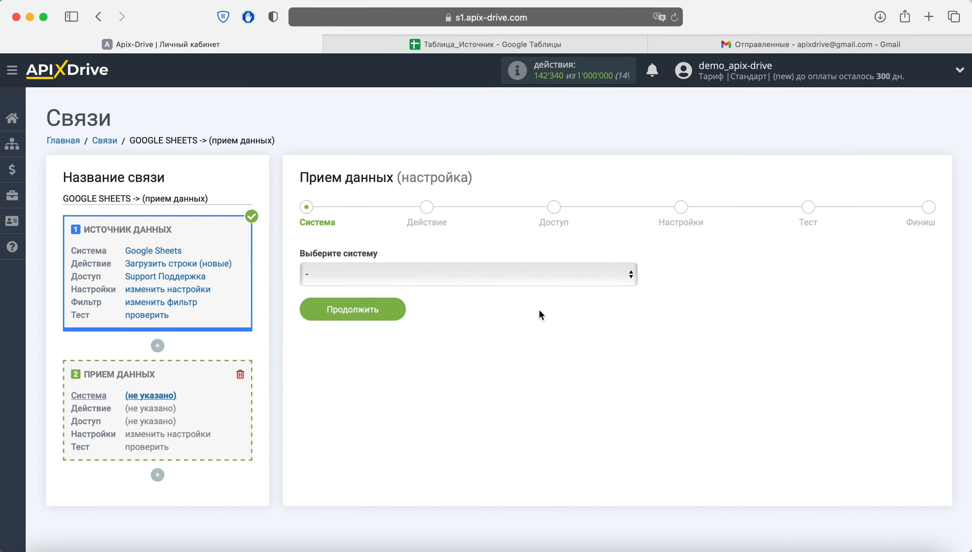
Choose "Gmail (прием)" as the receiving system with the action "Отправить письмо".
left_click(522, 276)
scroll(551, 276, "down", 10)
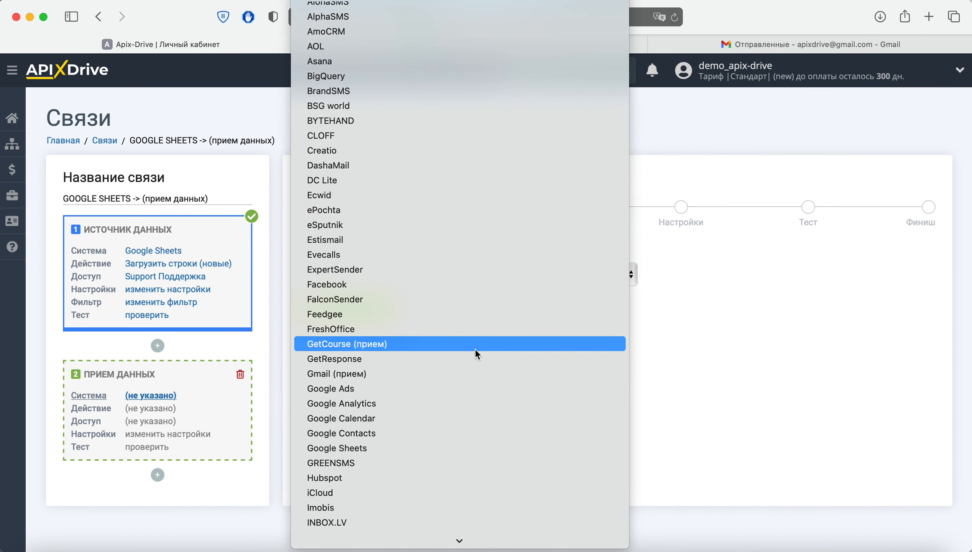
left_click(459, 373)
left_click(392, 319)
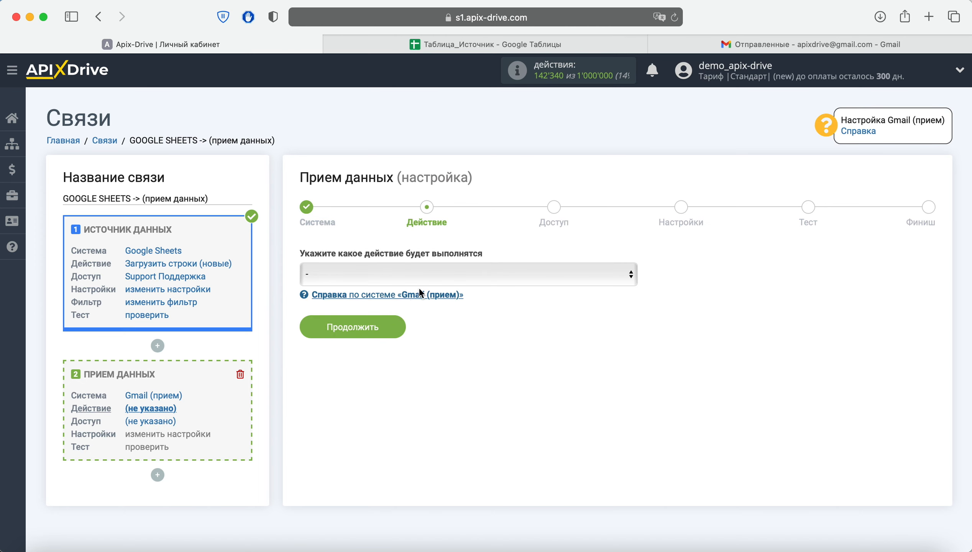
left_click(444, 273)
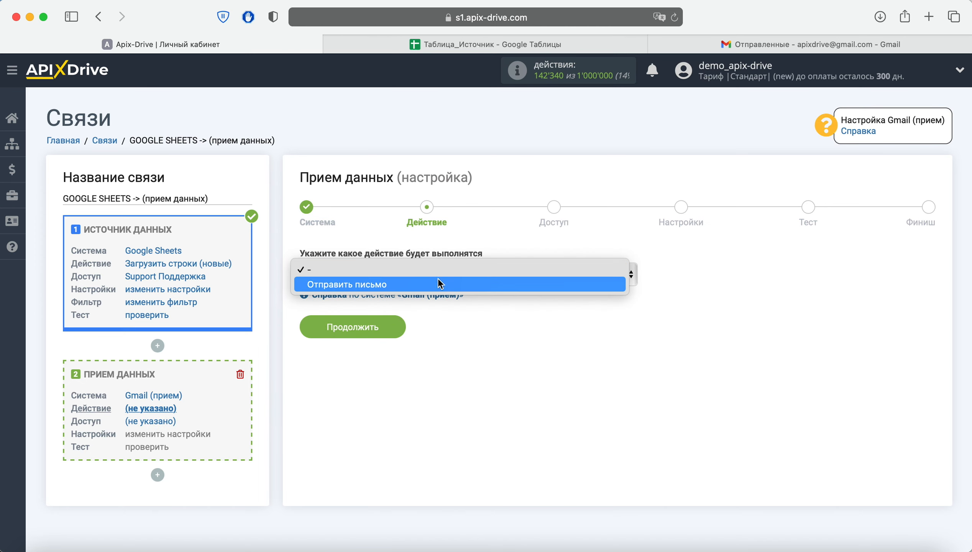
left_click(438, 285)
left_click(395, 327)
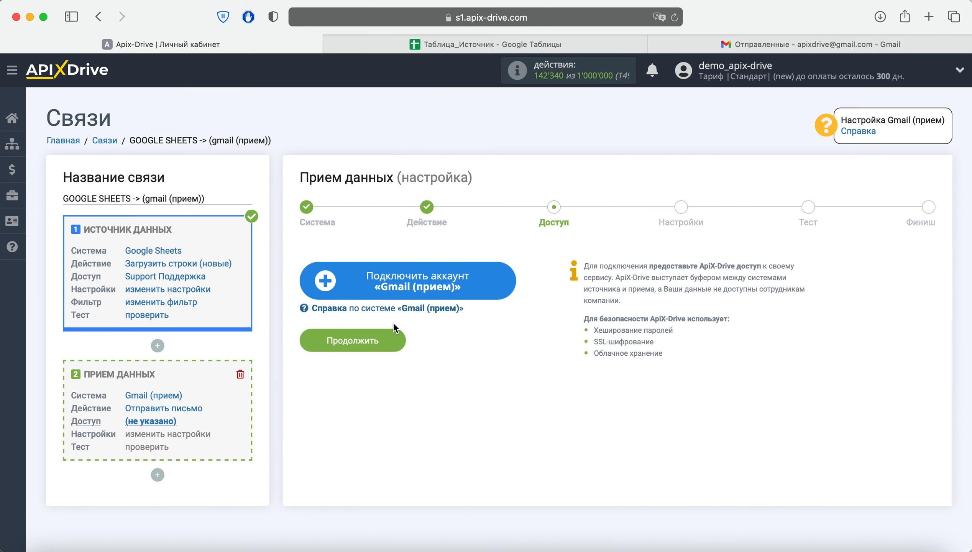
Connect the Gmail account with the saved e-mail and account password, allow access, and continue with that login.
left_click(370, 283)
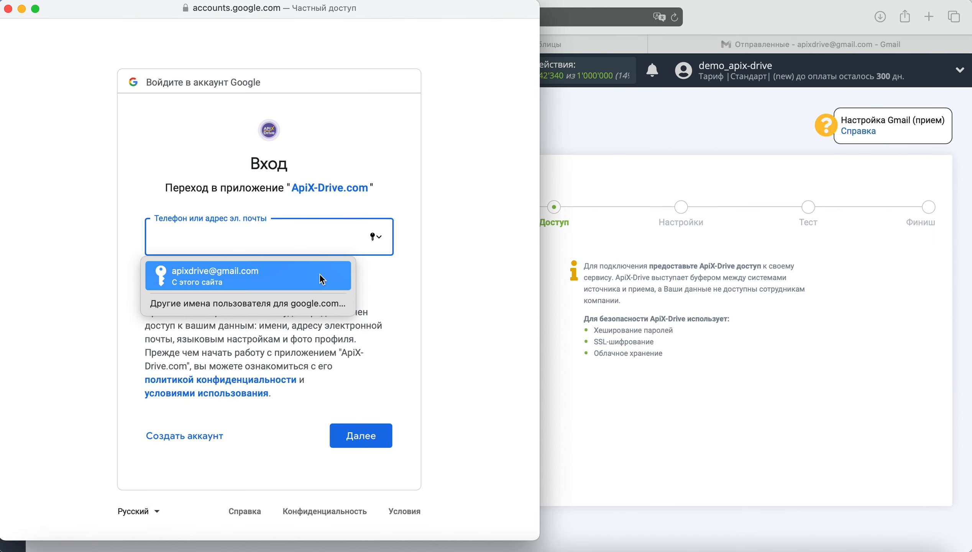
left_click(319, 275)
left_click(359, 436)
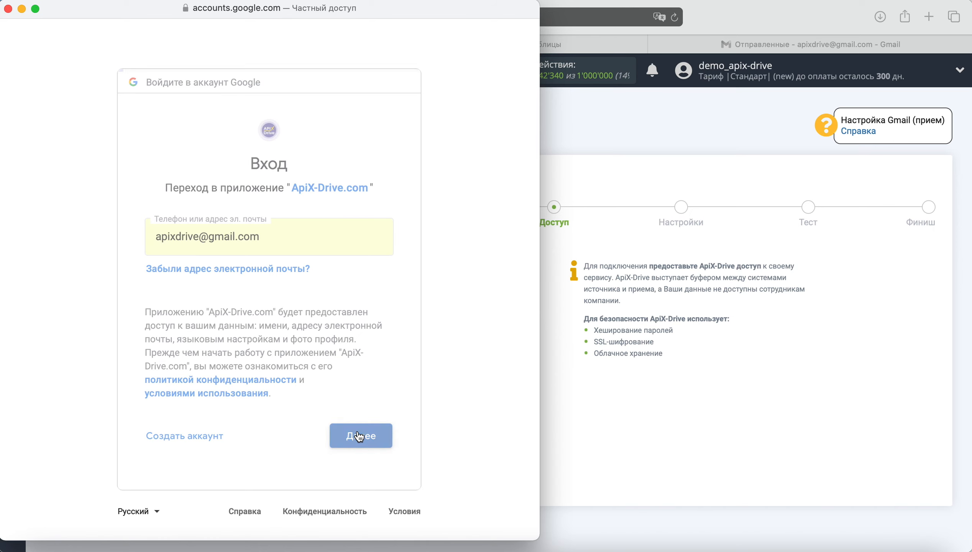
left_click(233, 271)
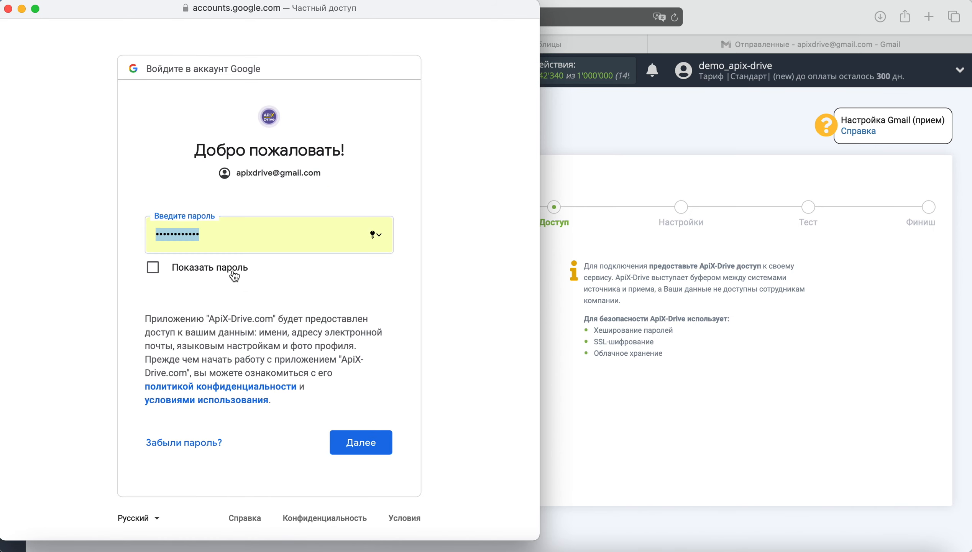
left_click(359, 442)
left_click(358, 513)
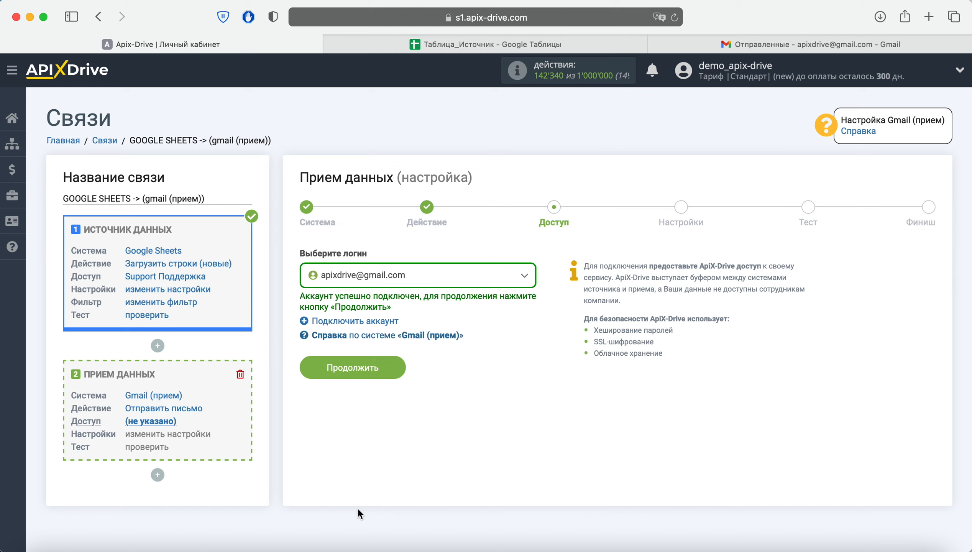
left_click(380, 367)
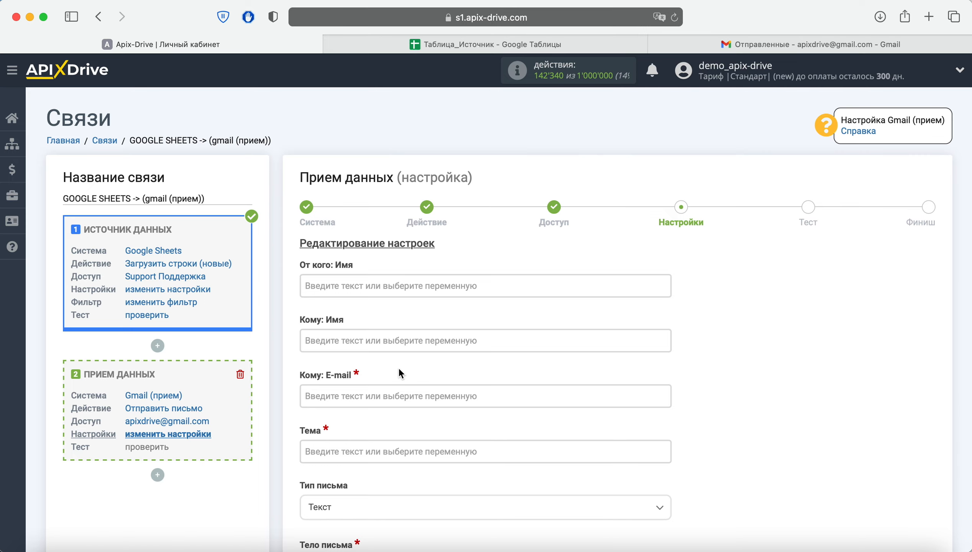
Map the sender name to the Google Sheets variable "Колонка A" and the recipient name to "Колонка B".
left_click(384, 283)
scroll(382, 282, "down", 4)
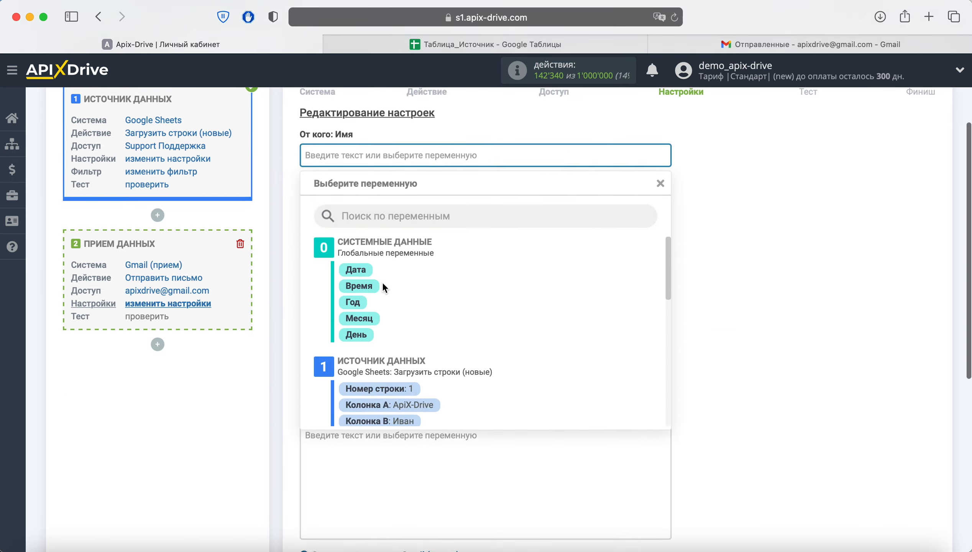
left_click(418, 402)
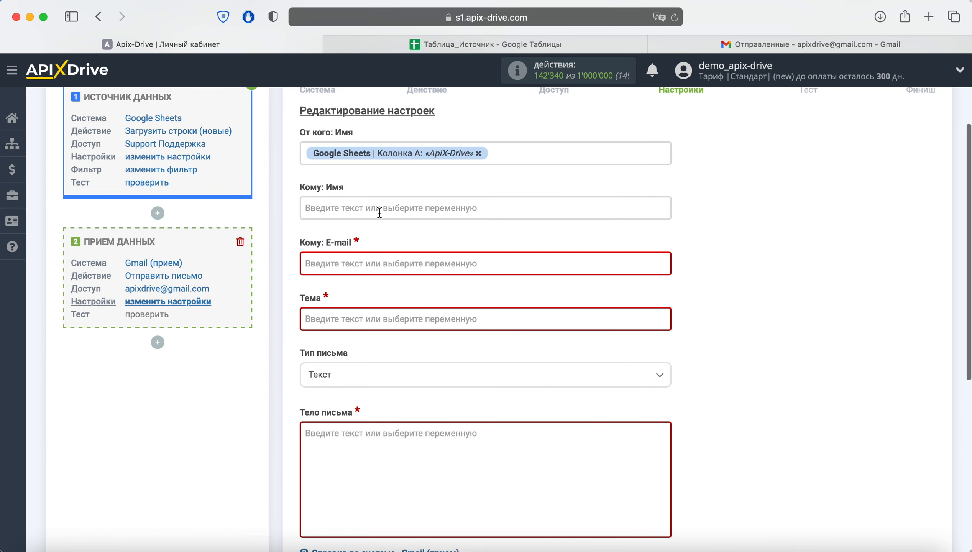
left_click(377, 210)
scroll(386, 216, "down", 1)
left_click(403, 414)
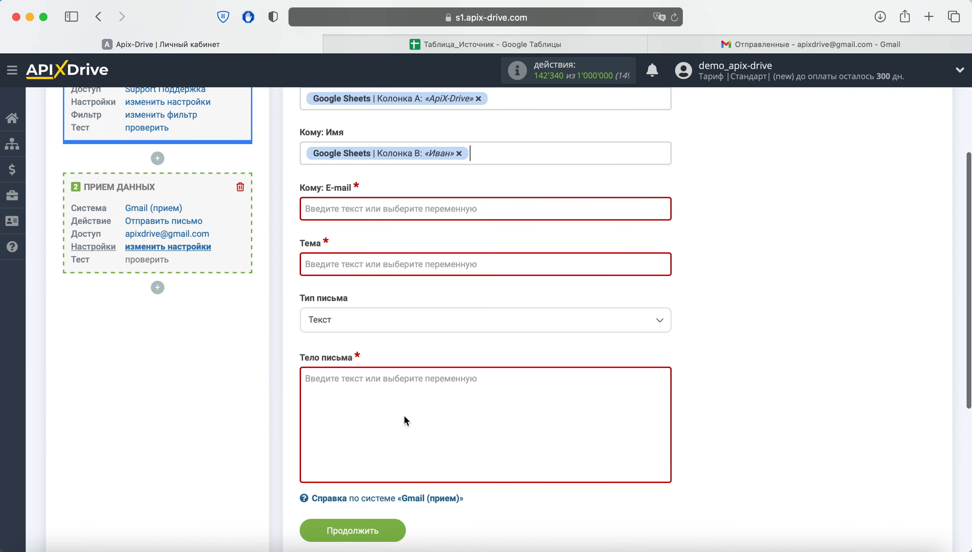
Map the recipient e-mail field to the Google Sheets variable "Колонка C".
left_click(378, 209)
scroll(509, 304, "down", 2)
scroll(505, 299, "down", 2)
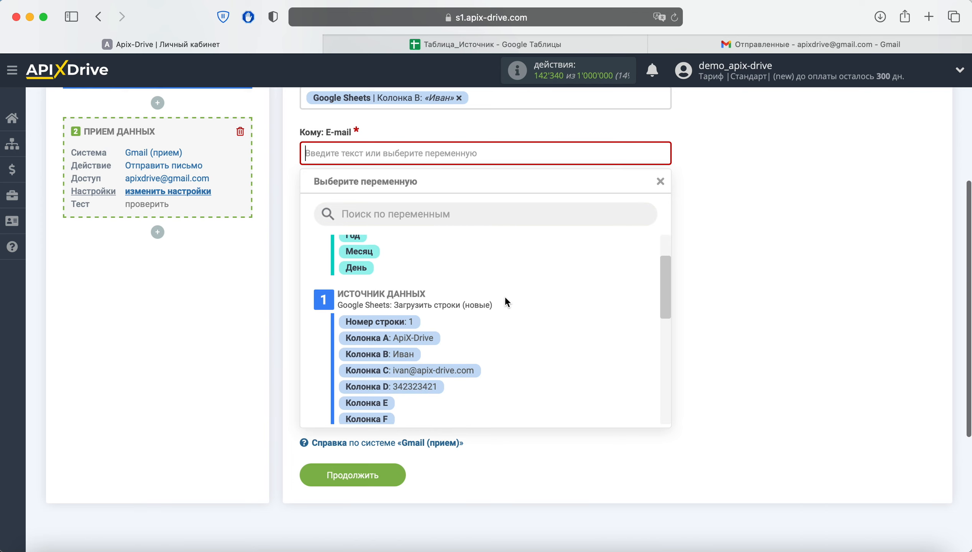
left_click(441, 370)
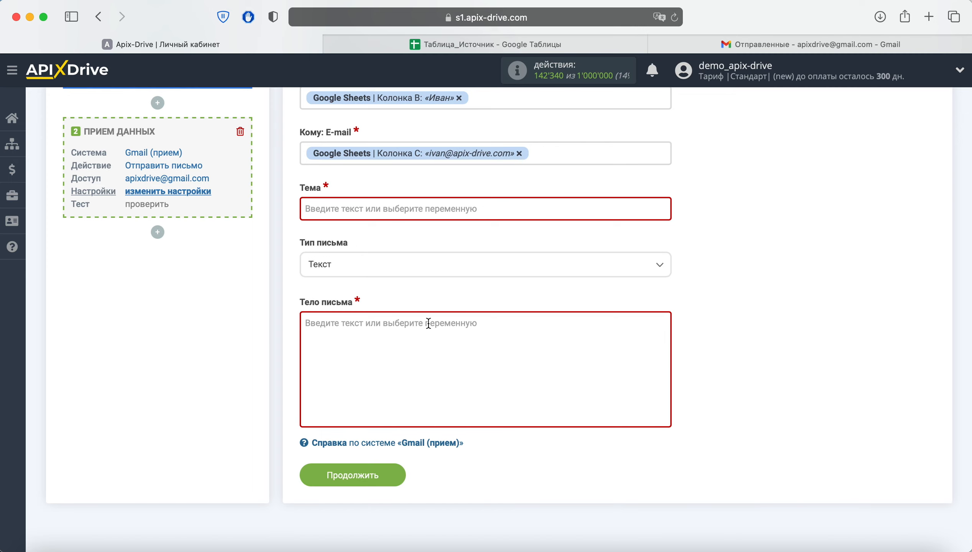
Compose the e-mail subject from the Google Sheets variable "Колонка B" followed by the text ", ваш заказ".
left_click(368, 210)
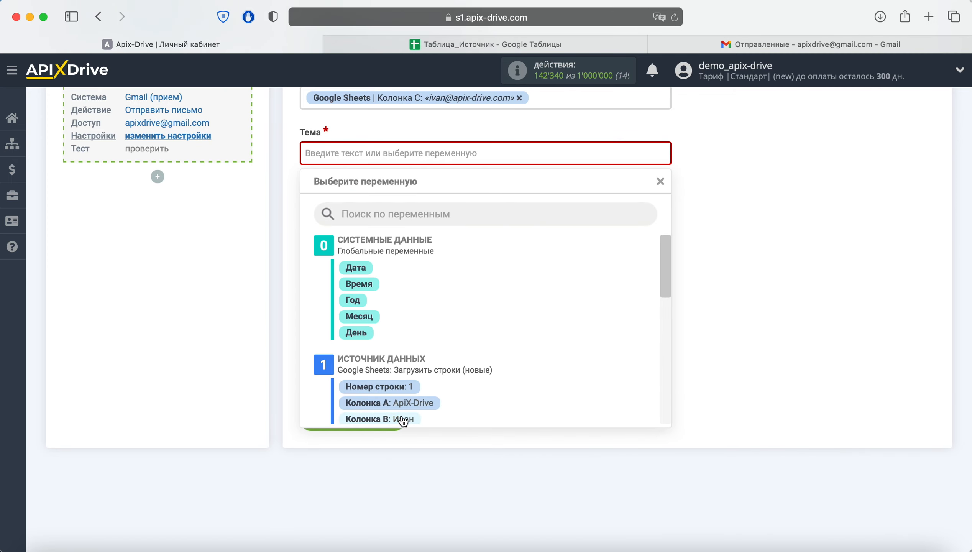
left_click(403, 419)
type(", ваш заказ")
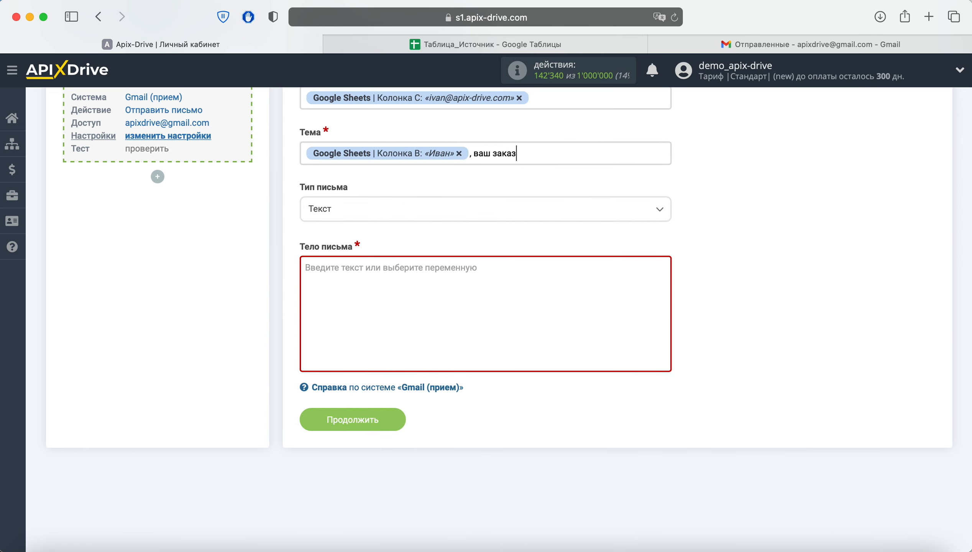
Complete the e-mail subject with the Google Sheets variable "Колонка D" followed by the text "принят в работу!".
left_click(544, 156)
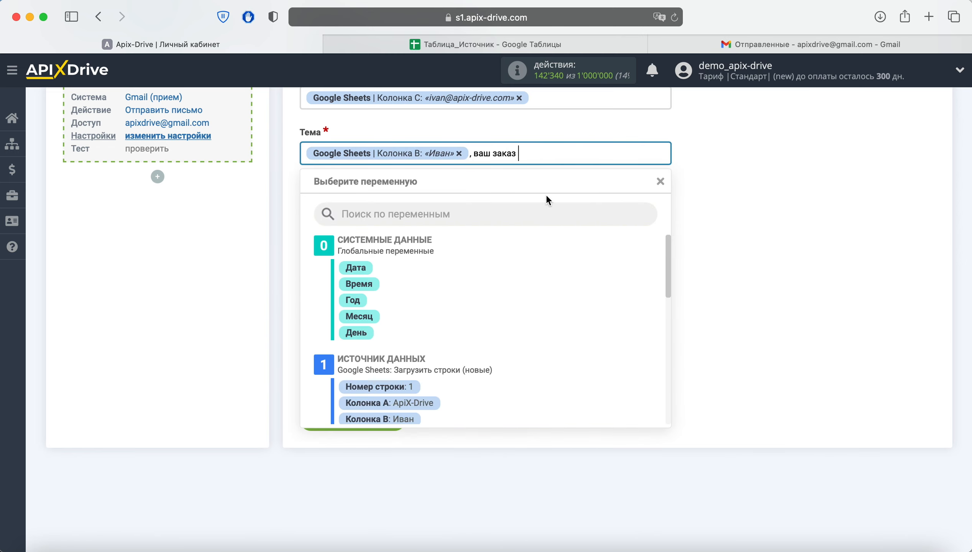
scroll(504, 349, "down", 3)
left_click(424, 385)
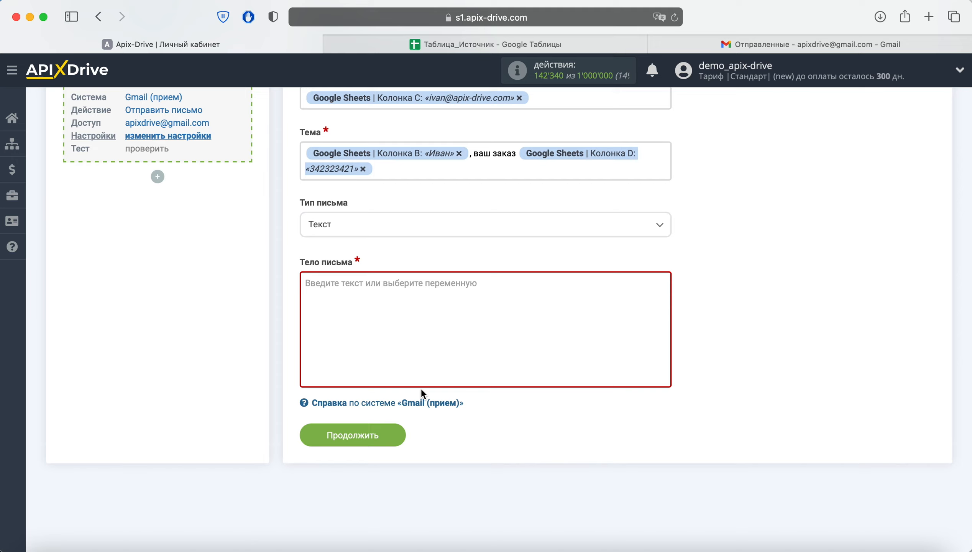
type("принят в работу!")
Start the e-mail body with the greeting "Здравствуйте,", the Google Sheets variable "Колонка B" and an exclamation mark.
left_click(356, 287)
type("Здравствуйте,")
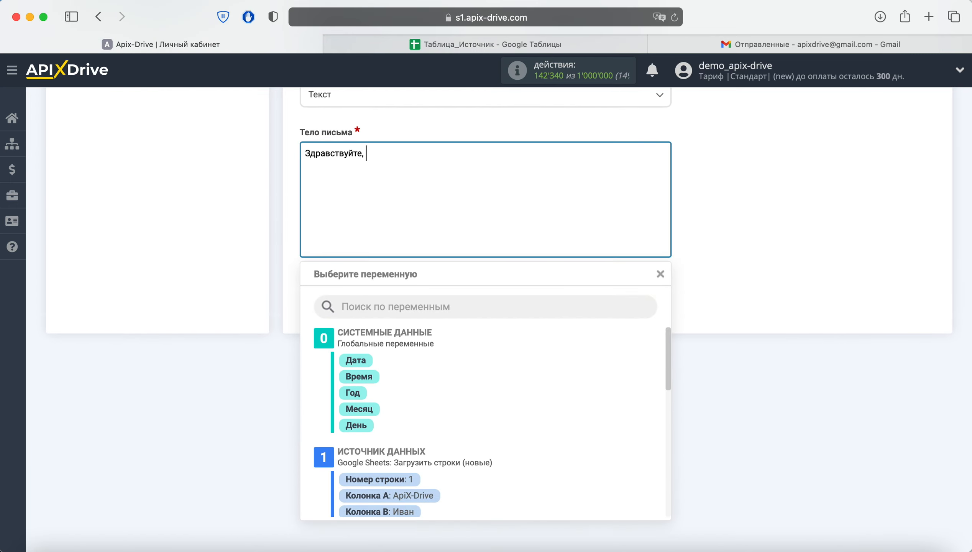
left_click(404, 512)
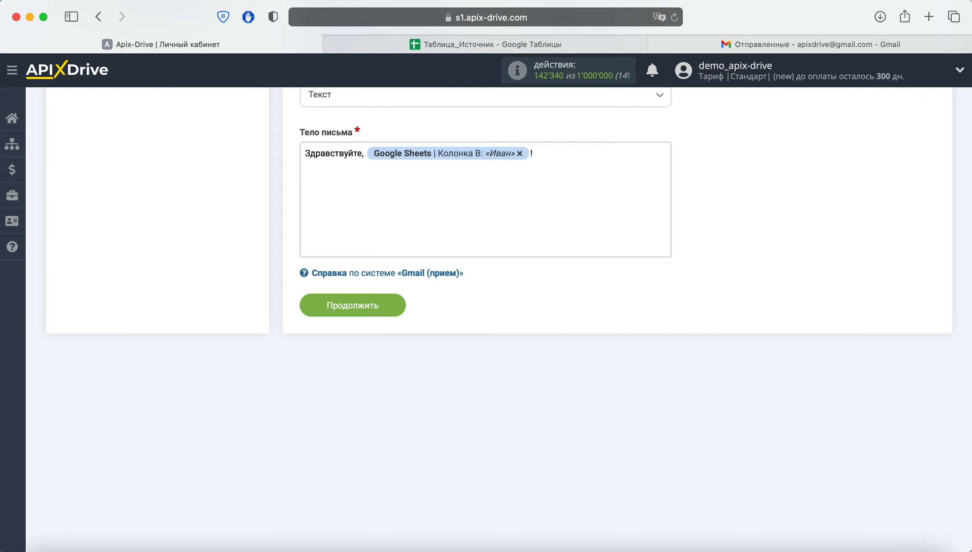
Add a body line reading "Ваш заказ", the variable "Колонка D", and "принят в работу и в ближайшее время будет отправлен!".
key("Return")
type("Ваш заказ")
left_click(384, 185)
scroll(483, 371, "down", 3)
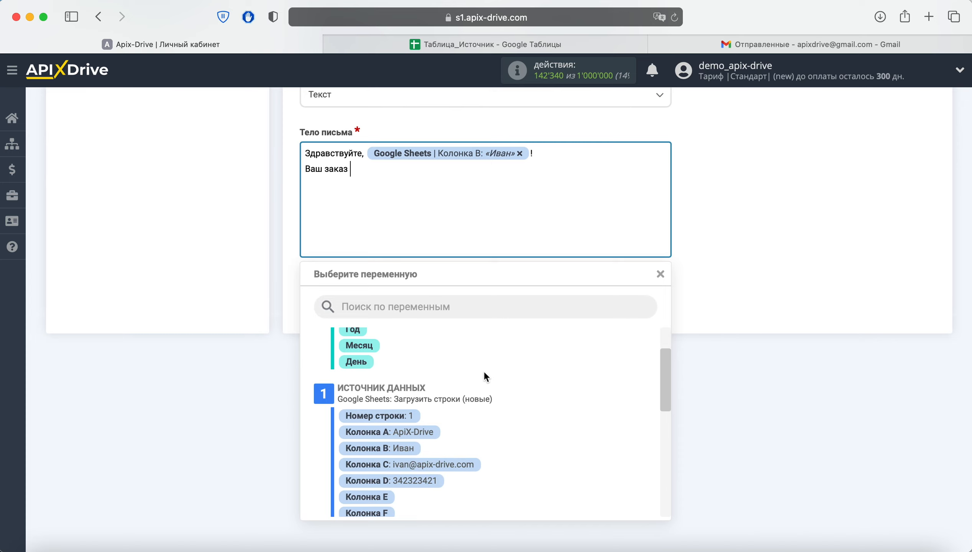
left_click(419, 478)
type("принят в ")
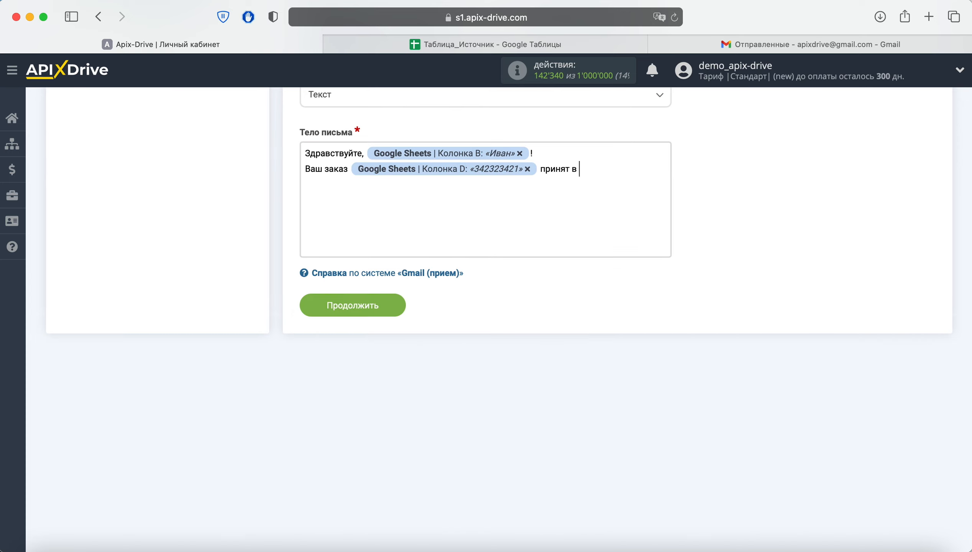
type("работу и в ближайшее время ")
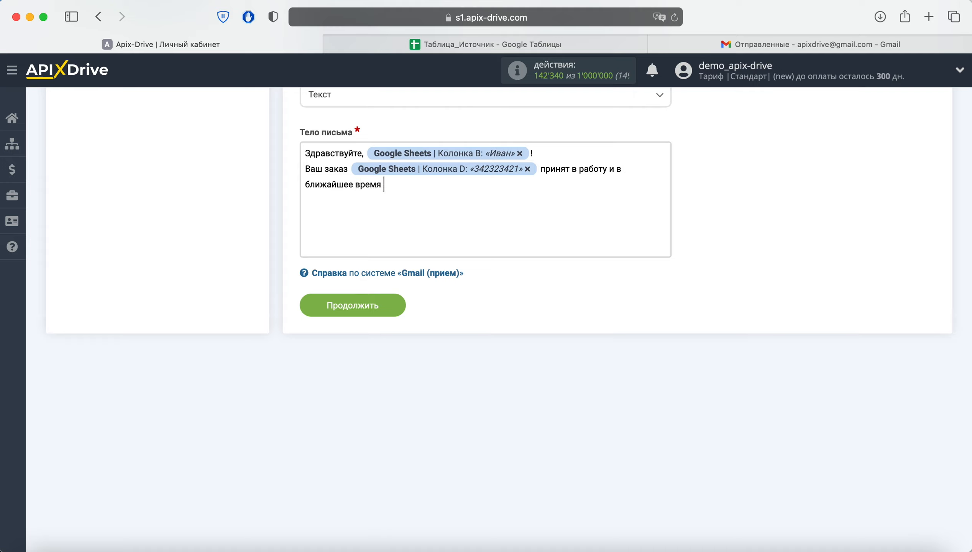
type("будет отправлен! Ко")
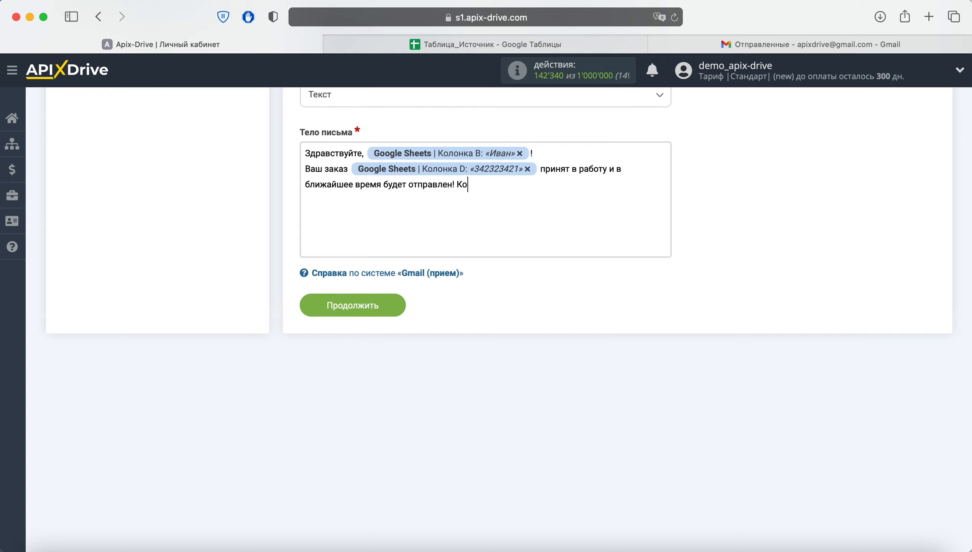
Finish the body with "Когда это произойдет, наш менеджер с вами обязательно свяжется." and a new line "Хорошего дня!", and continue to the test stage.
type("гда это произойдет, ")
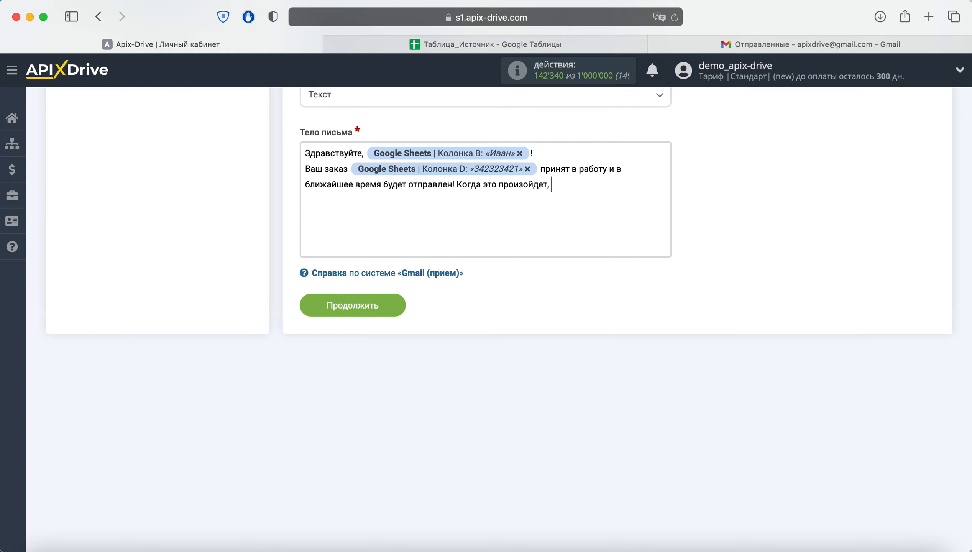
type("наш менеджер с вами ")
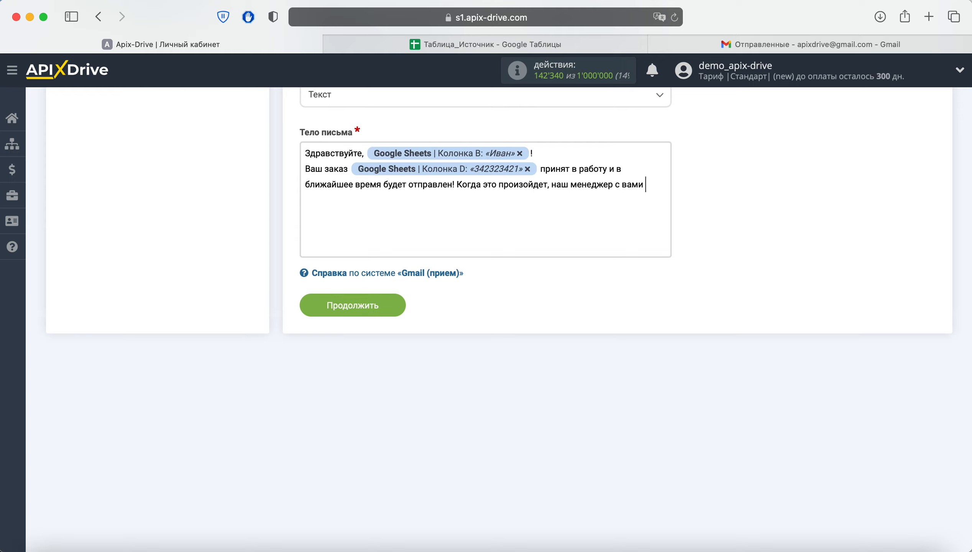
type("обязательно свяжетс")
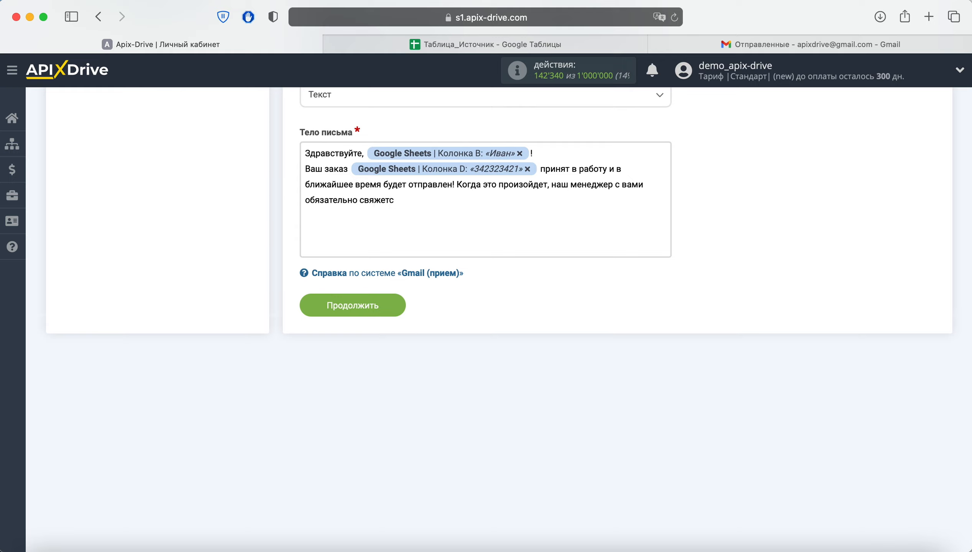
type("я.")
key("Return")
type("Хорошего дня!")
left_click(380, 305)
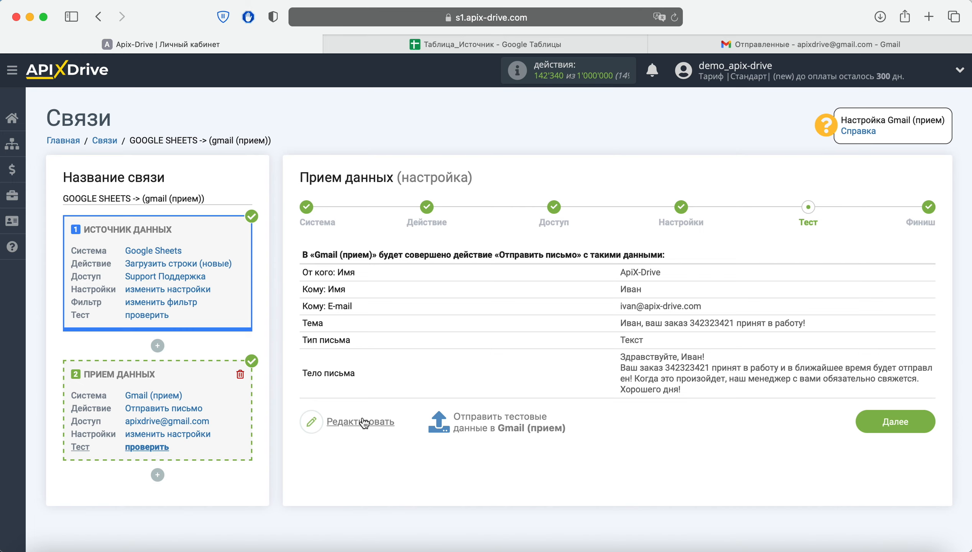
Send the test data to Gmail, switch to the Gmail sent folder and reload it to check the message.
left_click(480, 422)
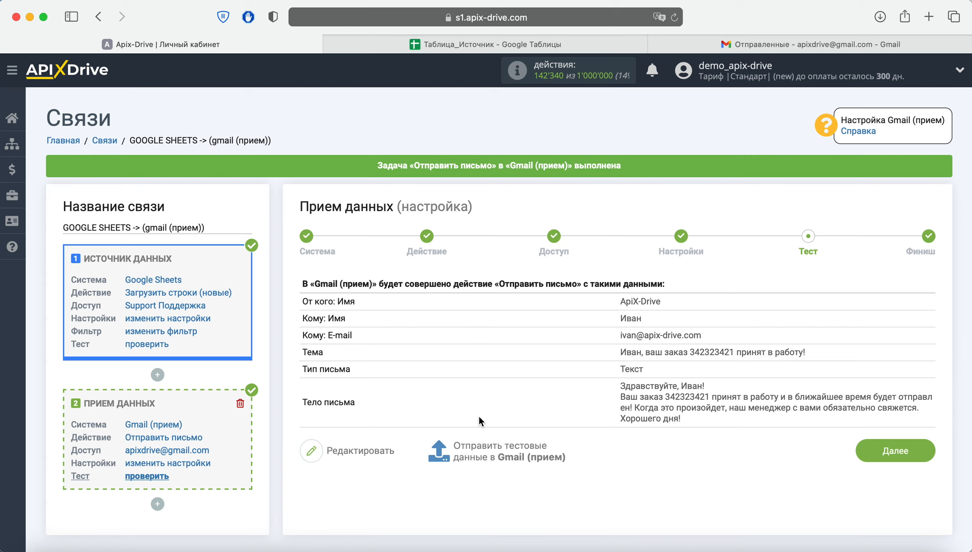
left_click(725, 45)
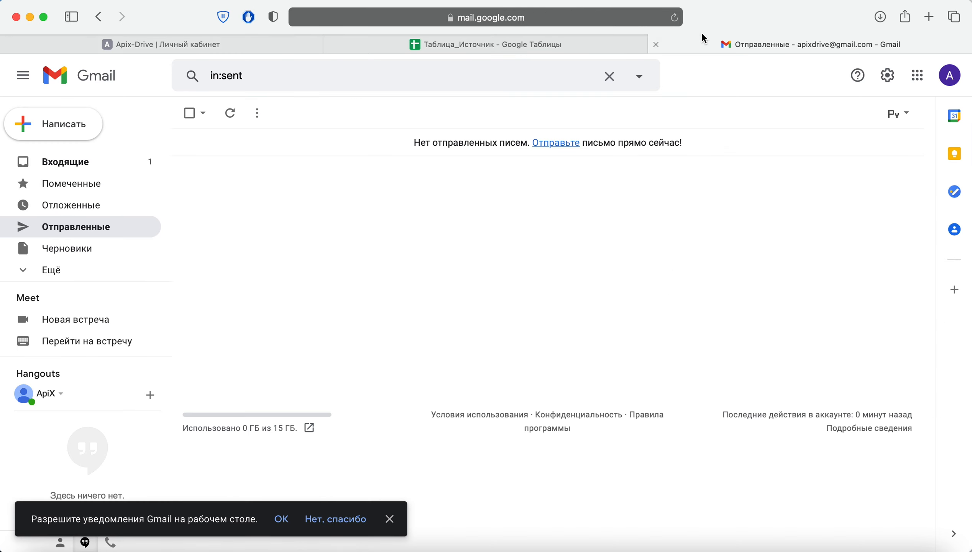
left_click(676, 20)
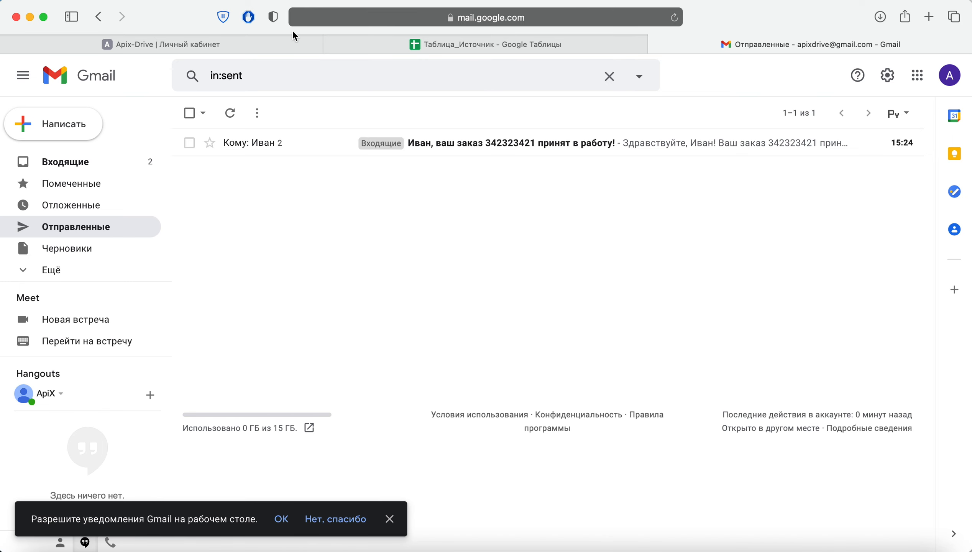
Return to ApiX-Drive, complete the data destination setup and enable automatic updating of the connection.
left_click(250, 43)
left_click(874, 444)
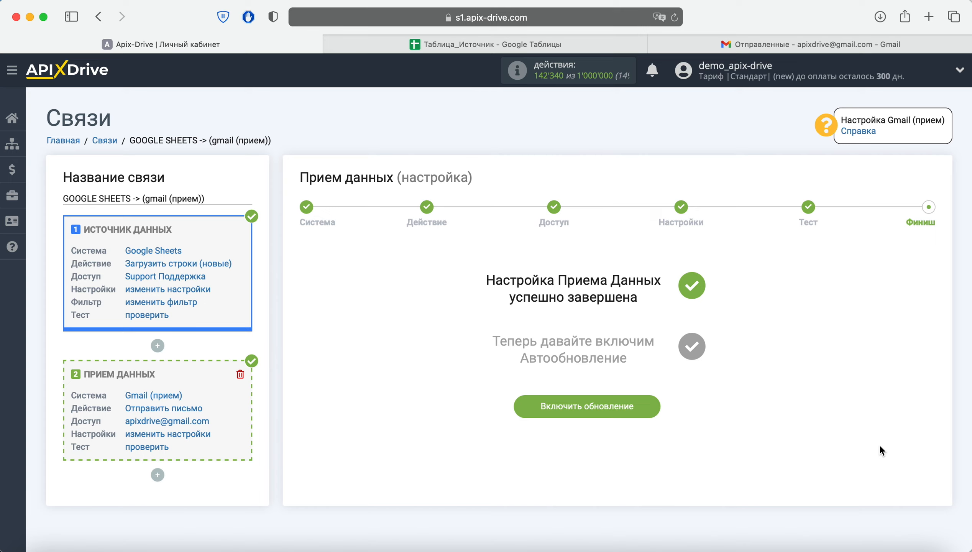
left_click(644, 408)
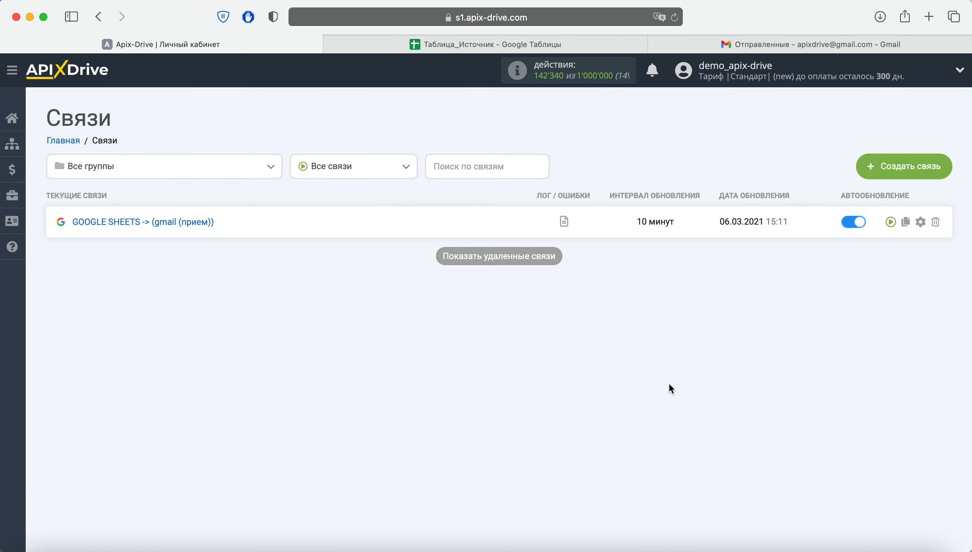
Set the update interval of the GOOGLE SHEETS -> (gmail (прием)) connection to 5 минут and save its settings.
left_click(921, 224)
left_click(521, 316)
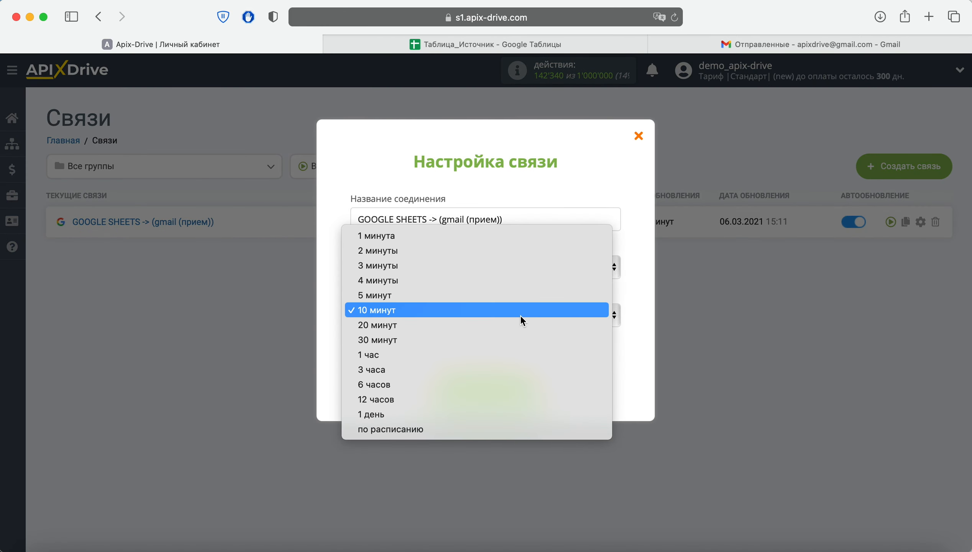
left_click(488, 301)
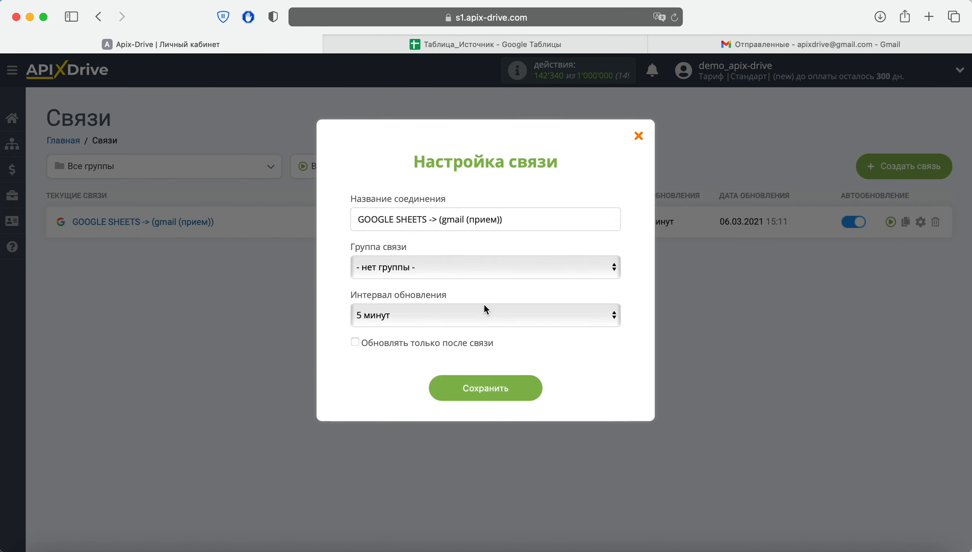
left_click(518, 391)
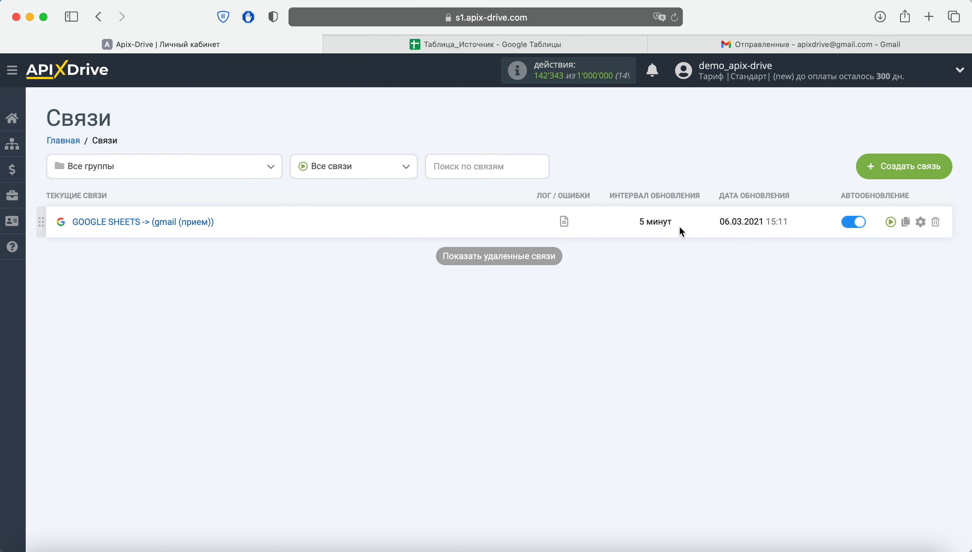